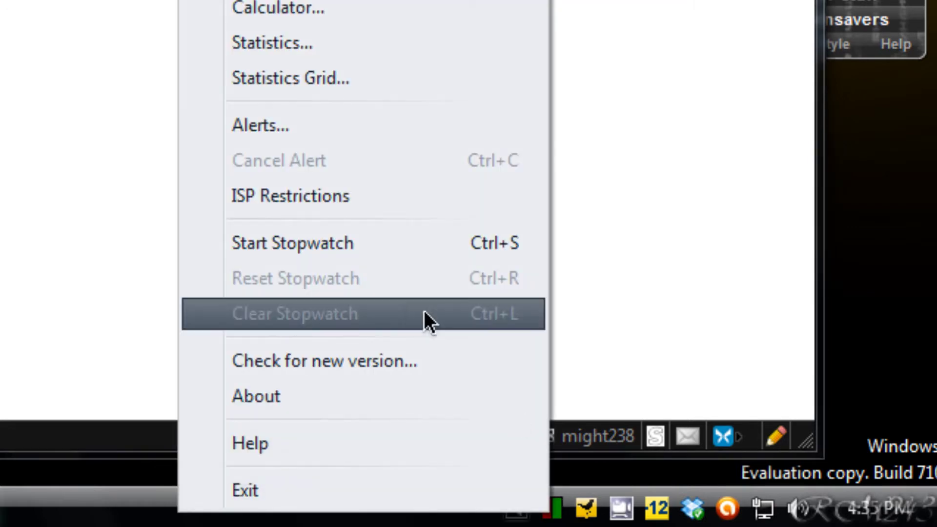
Step: Check BitMeter's statistics and settings, then load the Chris Pirillo Live Show page
{"action": "left_click", "coordinate": [398, 199]}
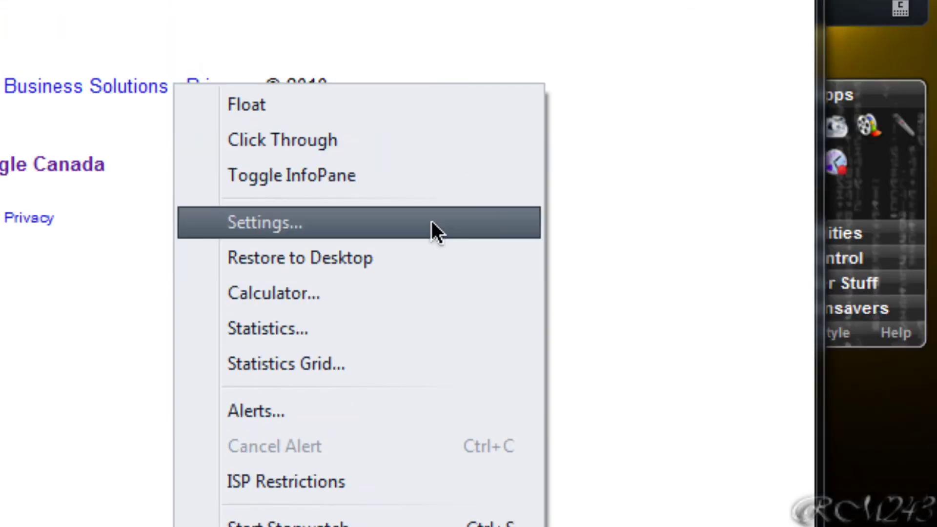
{"action": "left_click", "coordinate": [431, 224]}
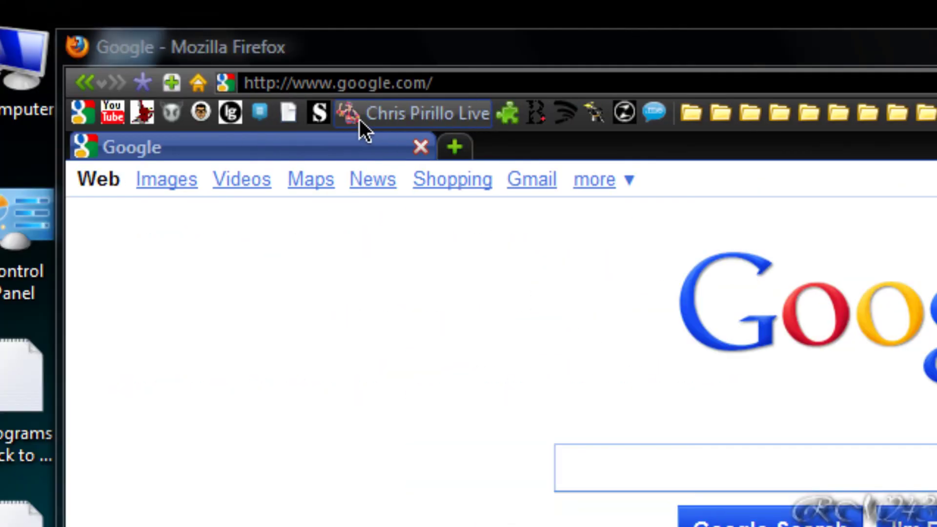
{"action": "left_click", "coordinate": [360, 121]}
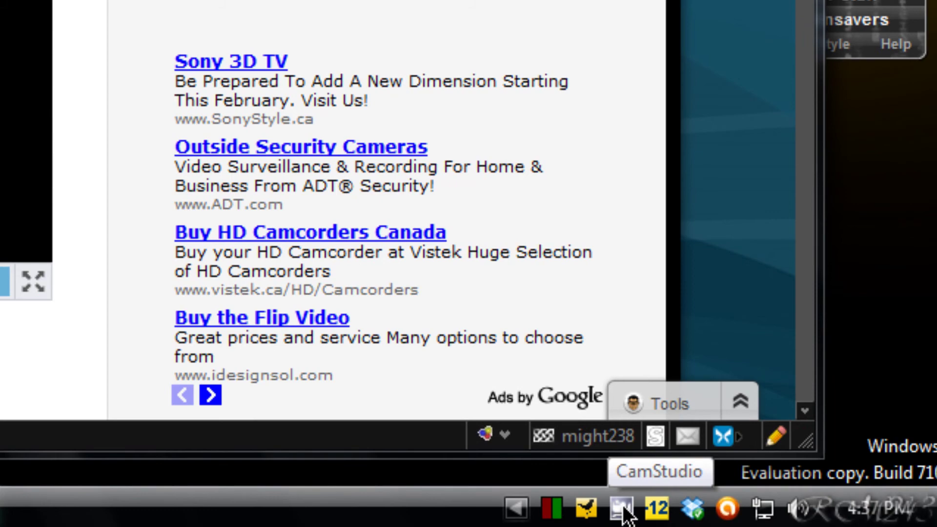
Step: Dismiss the NETGEAR text ad covering the Chris Pirillo live video while checking BitMeter's tray
{"action": "right_click", "coordinate": [623, 512]}
{"action": "left_click", "coordinate": [671, 428]}
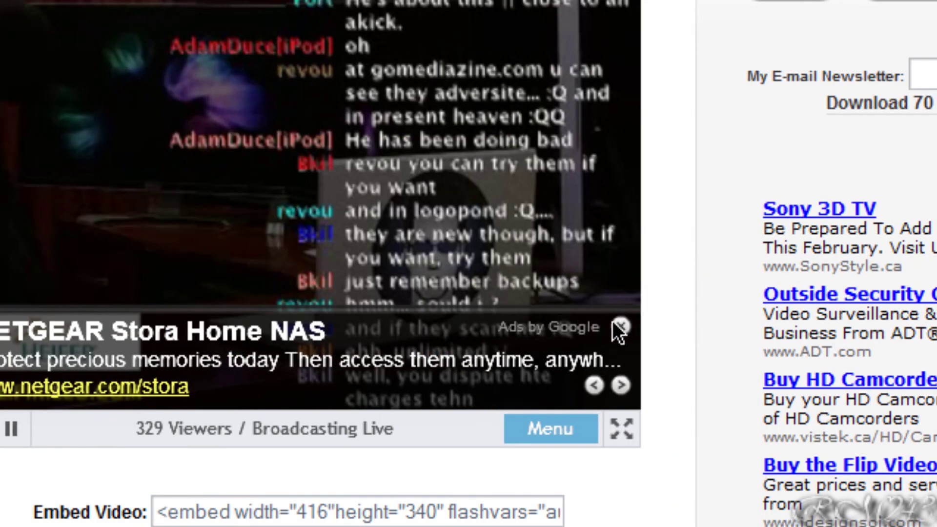
{"action": "left_click", "coordinate": [767, 326]}
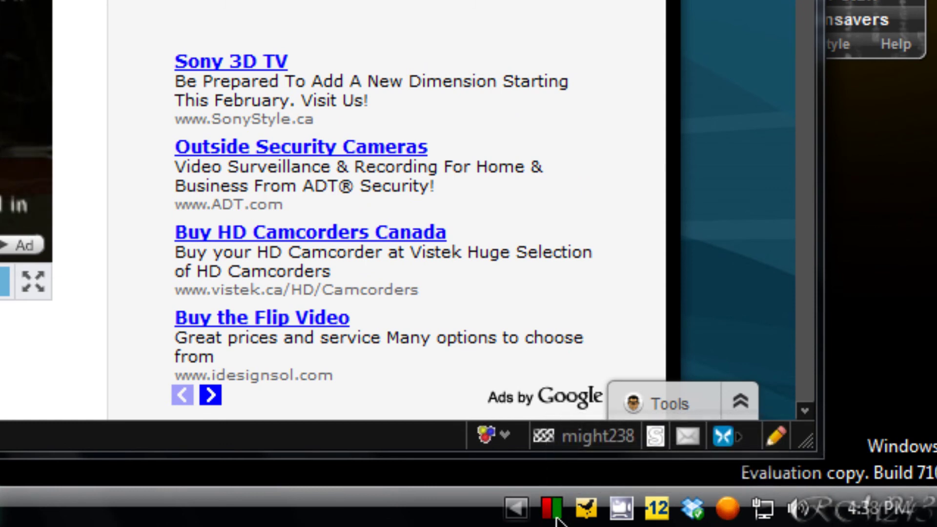
{"action": "right_click", "coordinate": [560, 518]}
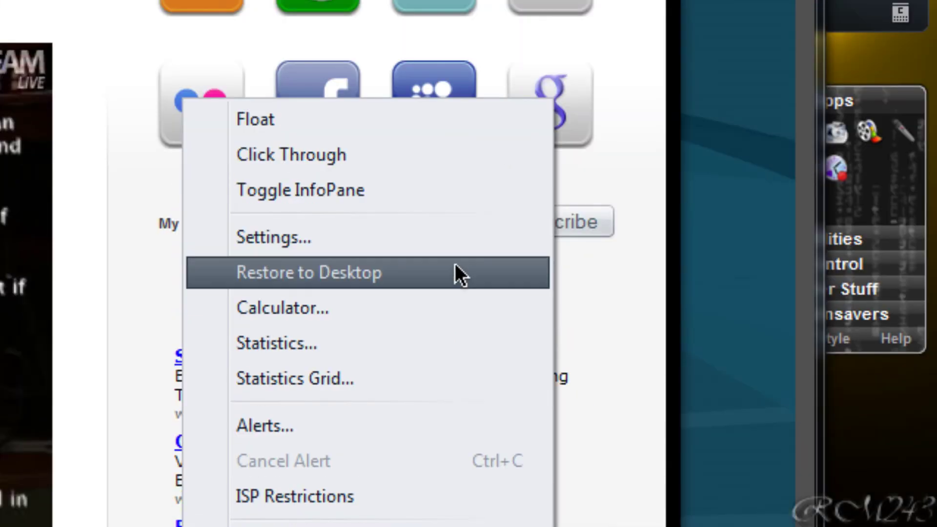
Step: Open BitMeter's Statistics... window to view the hourly graph's download spike
{"action": "left_click", "coordinate": [403, 330]}
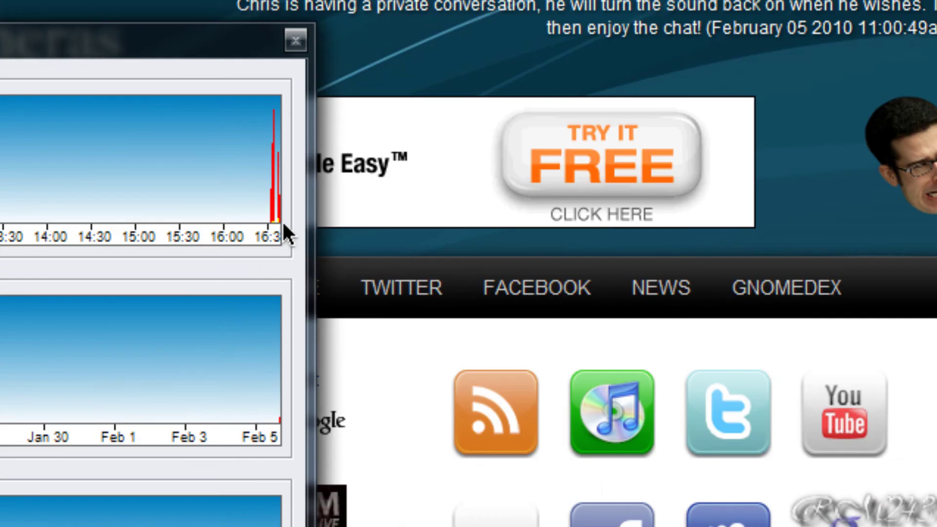